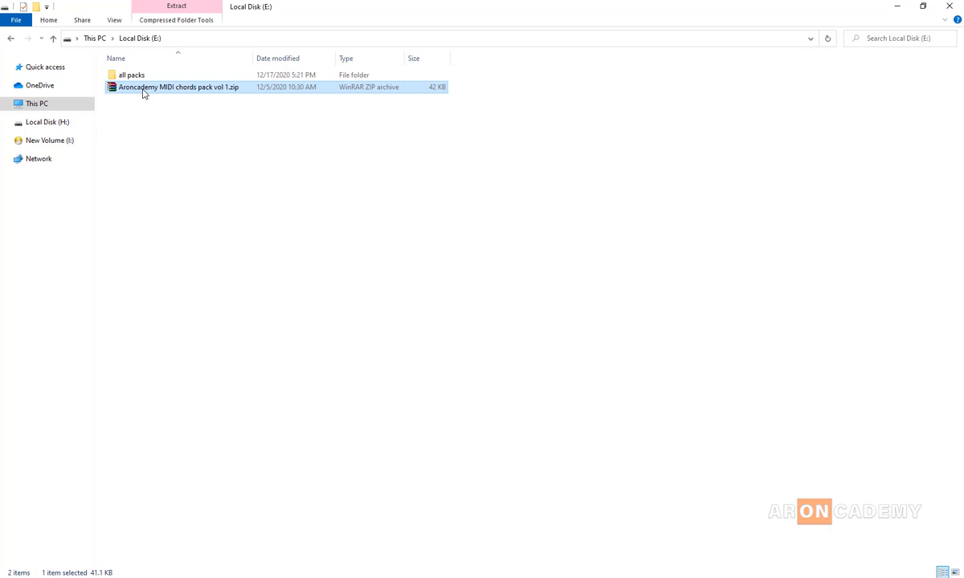
Extract Aroncademy MIDI chords pack vol 1.zip directly into Local Disk (E:) and select the extracted folder.
click(145, 92)
click(229, 104)
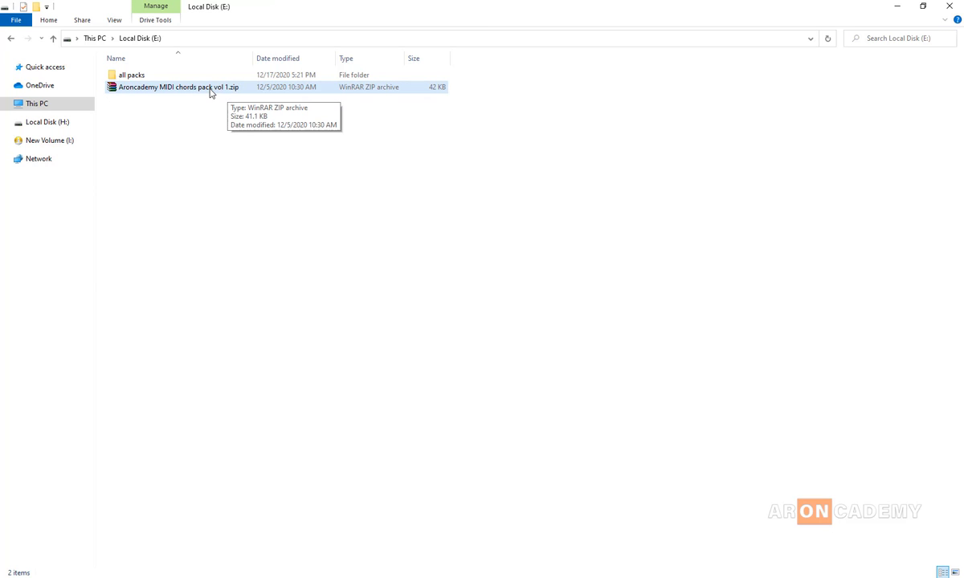
click(211, 92)
right_click(212, 92)
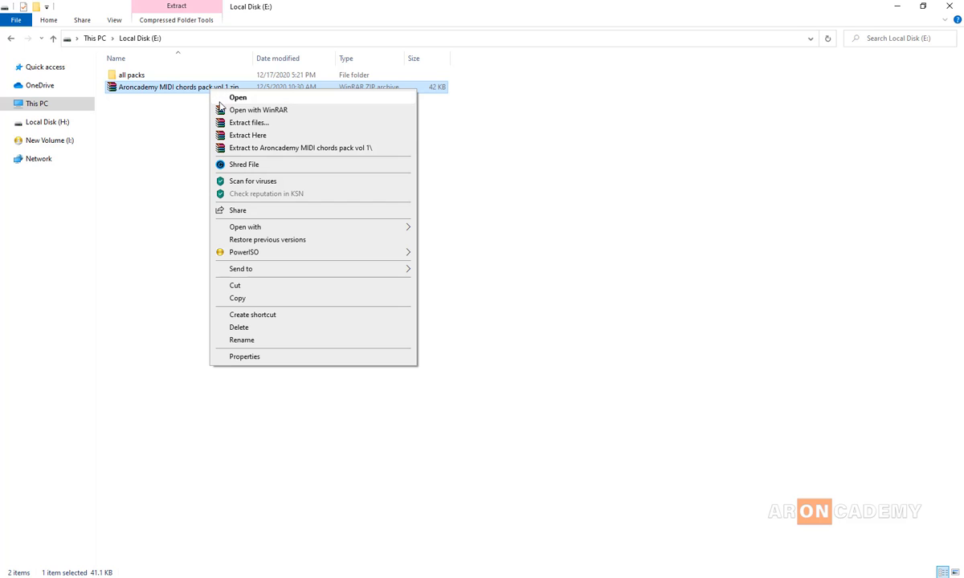
click(237, 136)
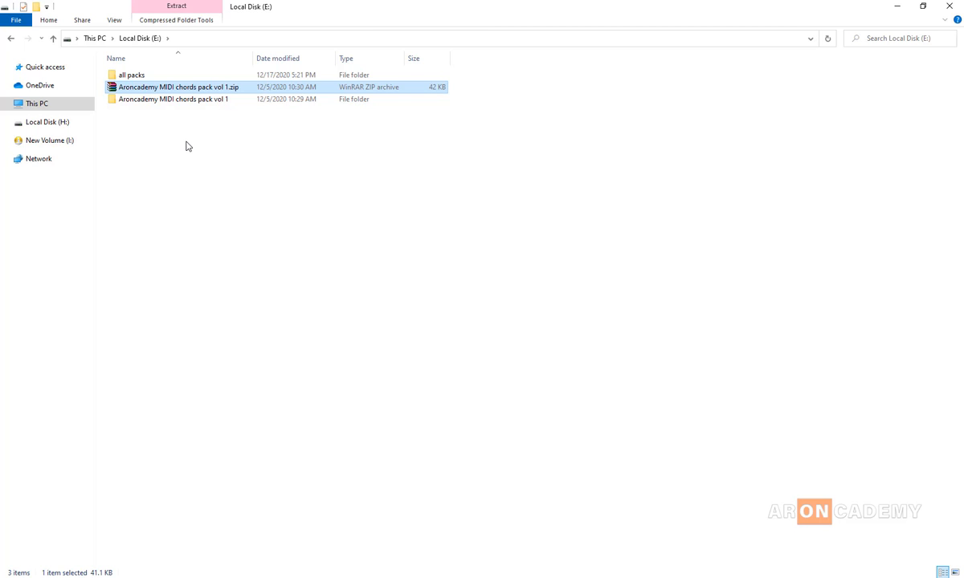
click(168, 103)
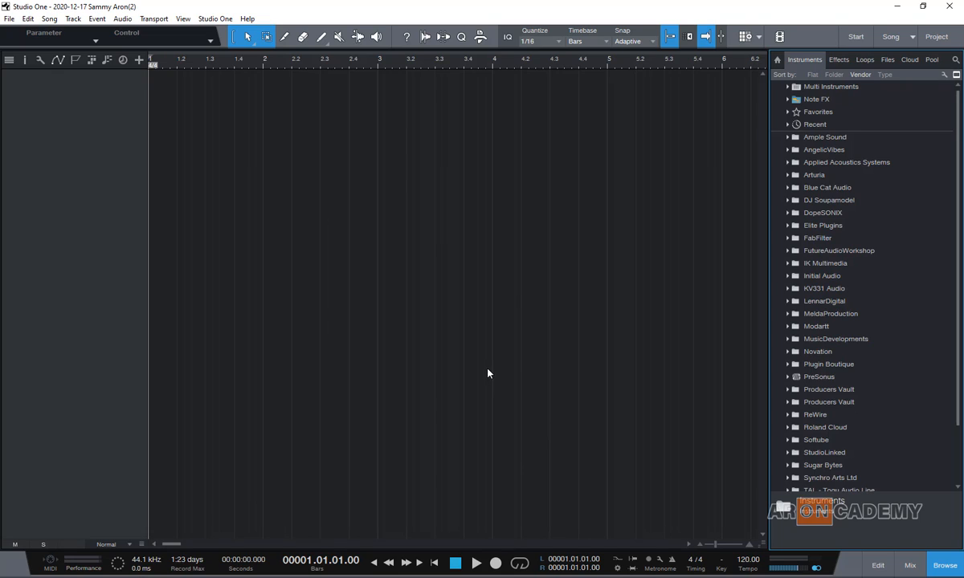
In Studio One, browse the files on Local (E:) to Aroncademy MIDI chords pack vol 1 and create a new browser tab from that folder.
click(887, 60)
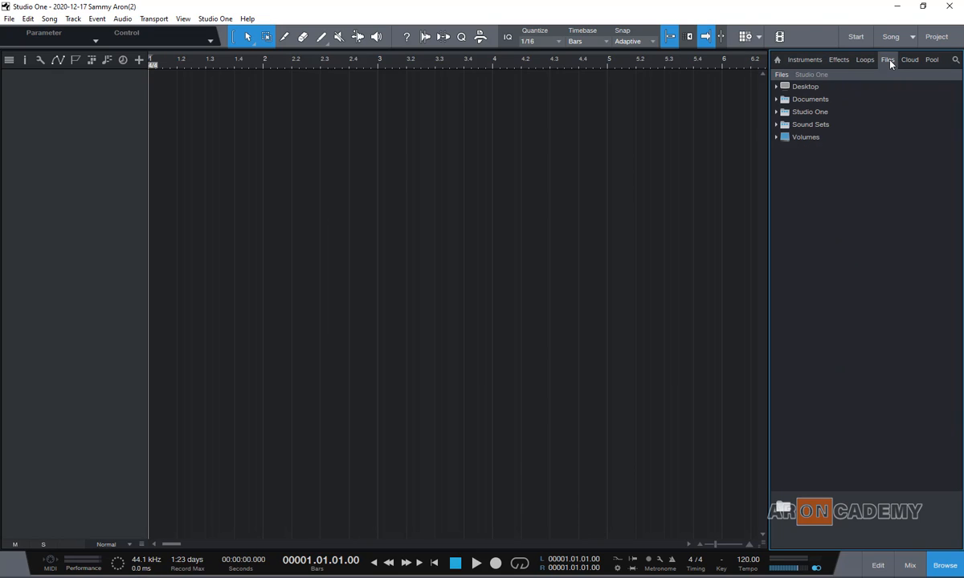
click(779, 138)
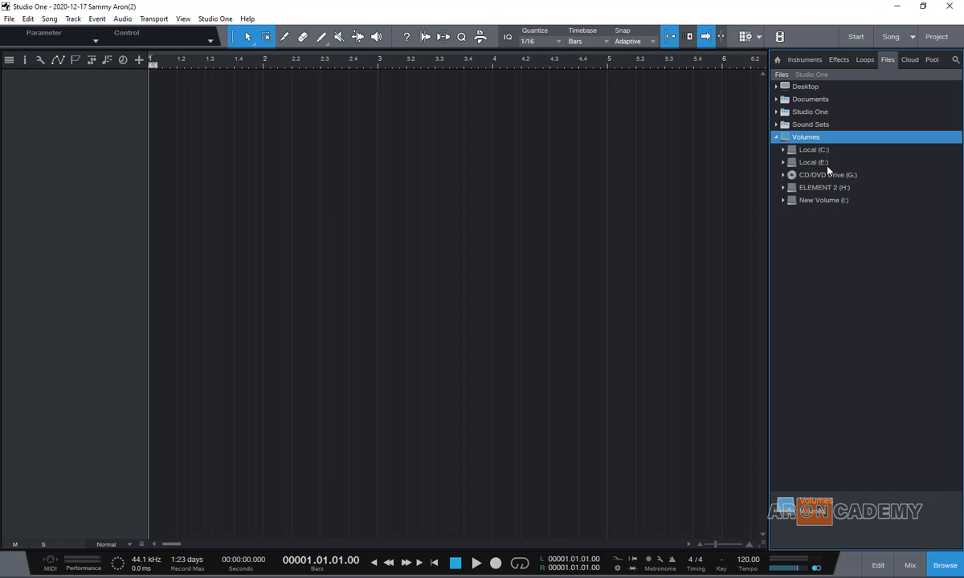
click(785, 163)
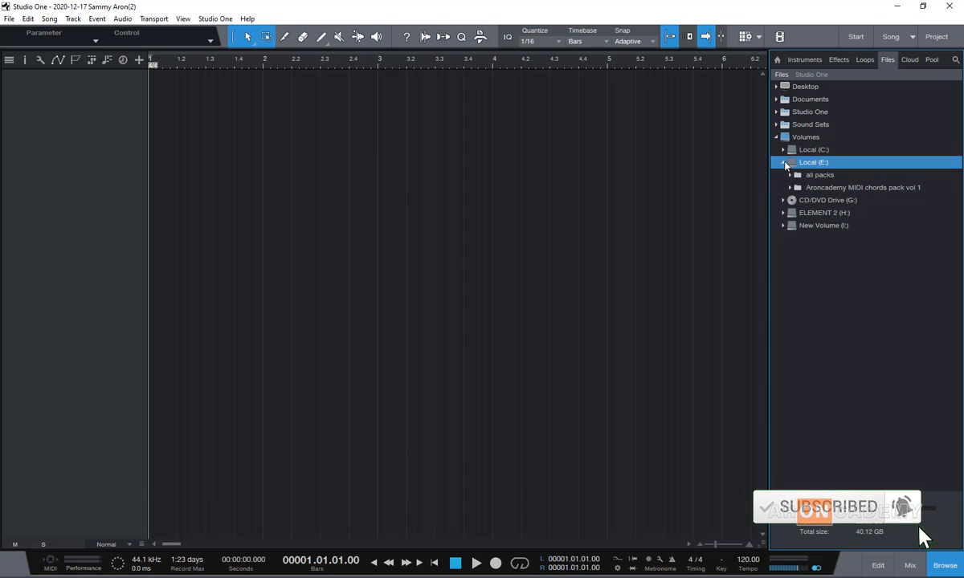
double_click(815, 188)
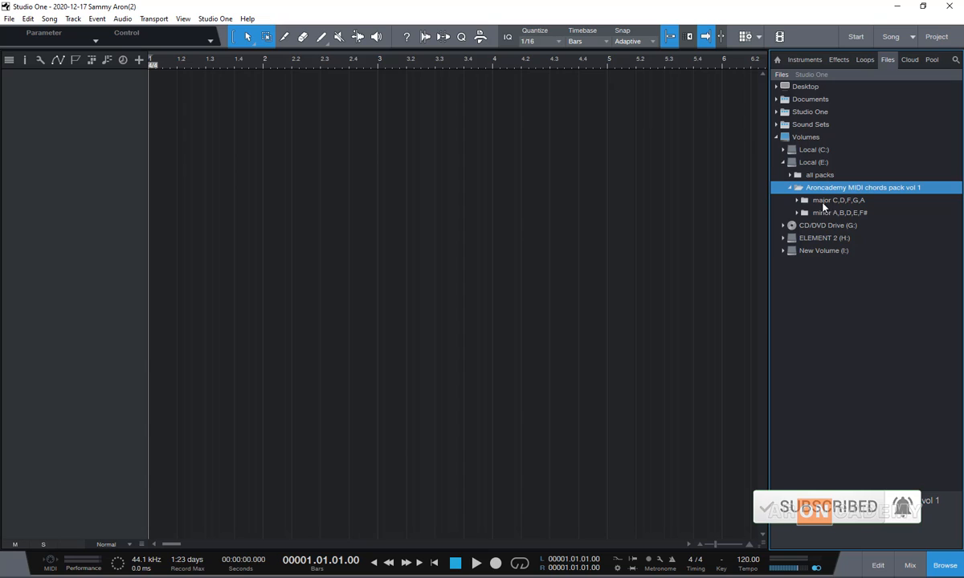
double_click(799, 204)
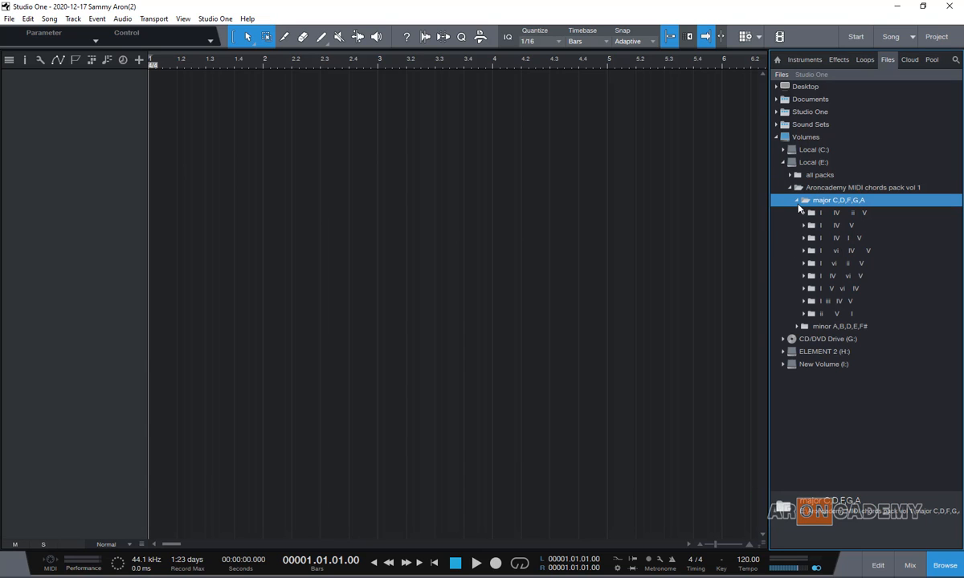
click(797, 202)
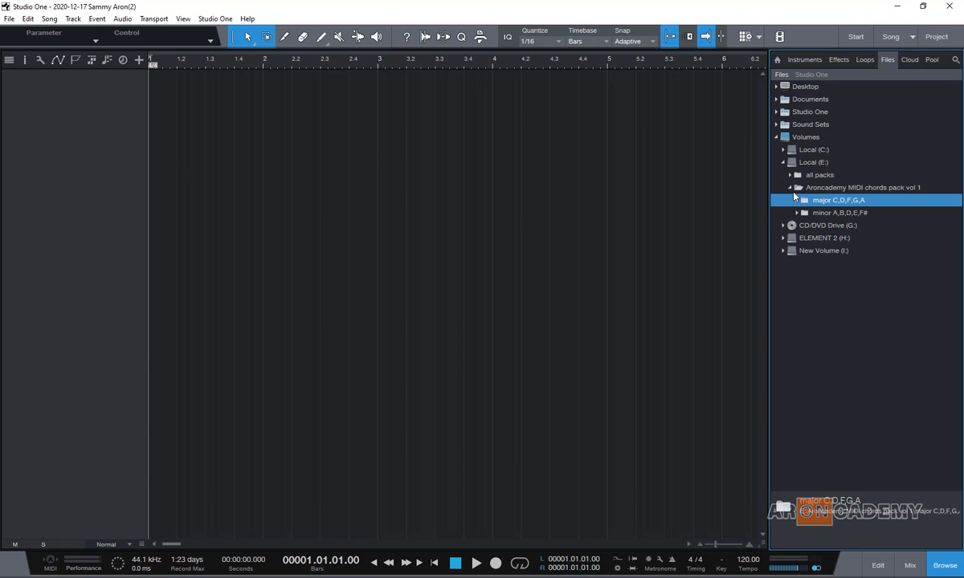
click(790, 188)
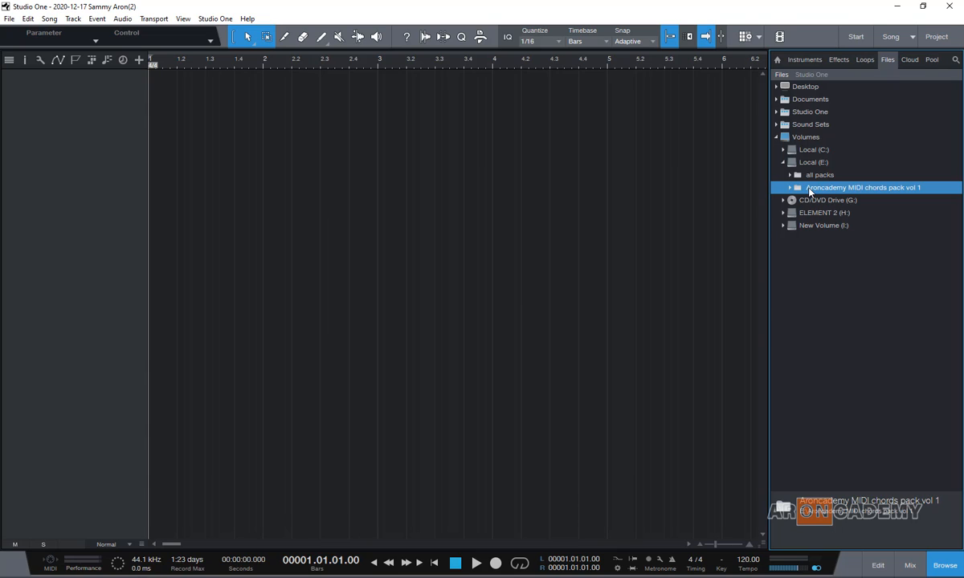
right_click(809, 190)
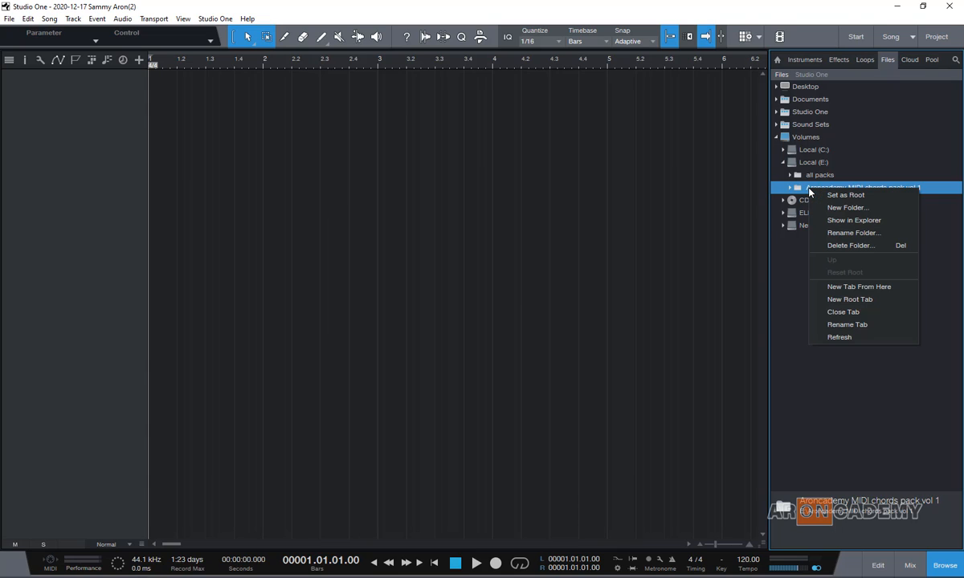
click(854, 287)
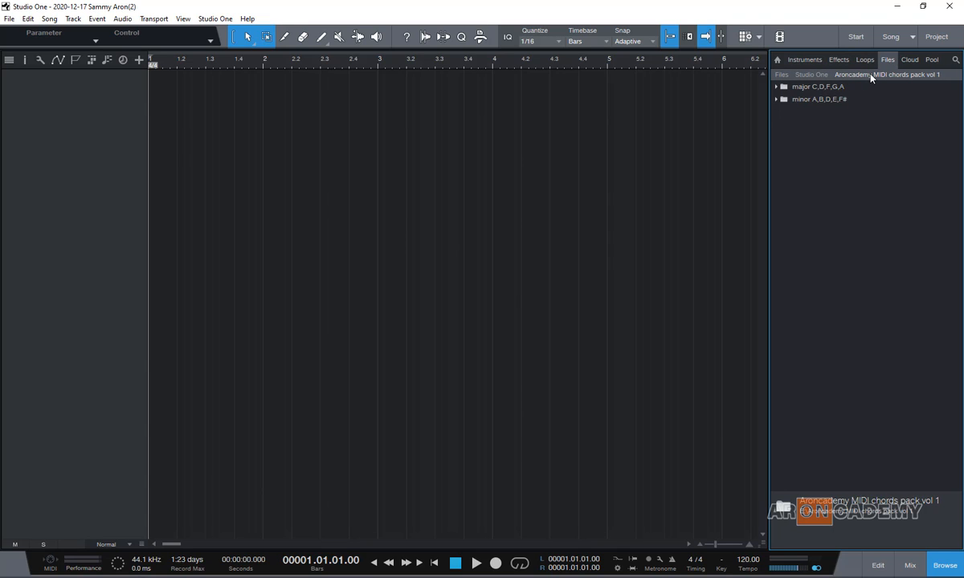
Check the major C,D,F,G,A folder, collapse Volumes in the general file listing, and return to the chord pack's own listing.
click(776, 88)
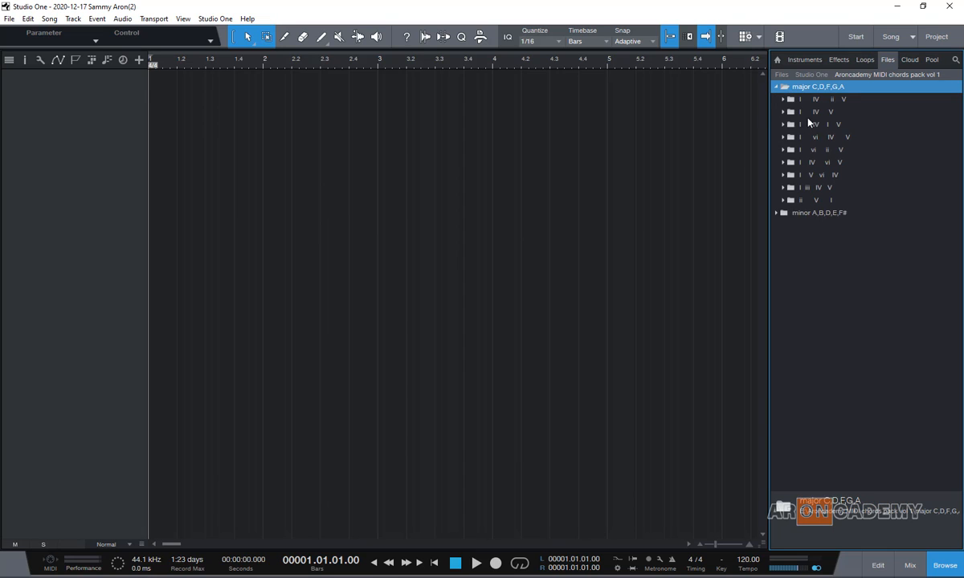
click(778, 89)
click(780, 74)
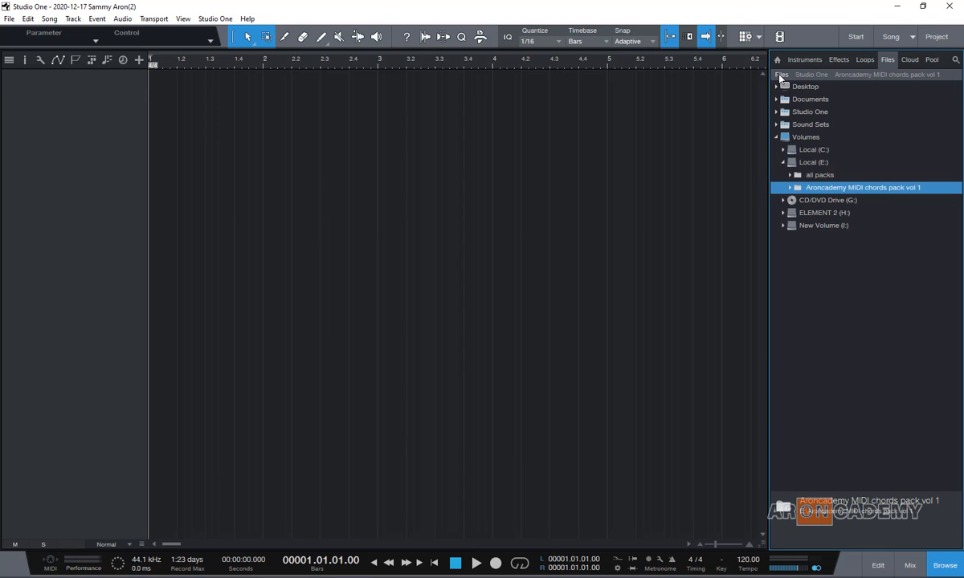
click(778, 138)
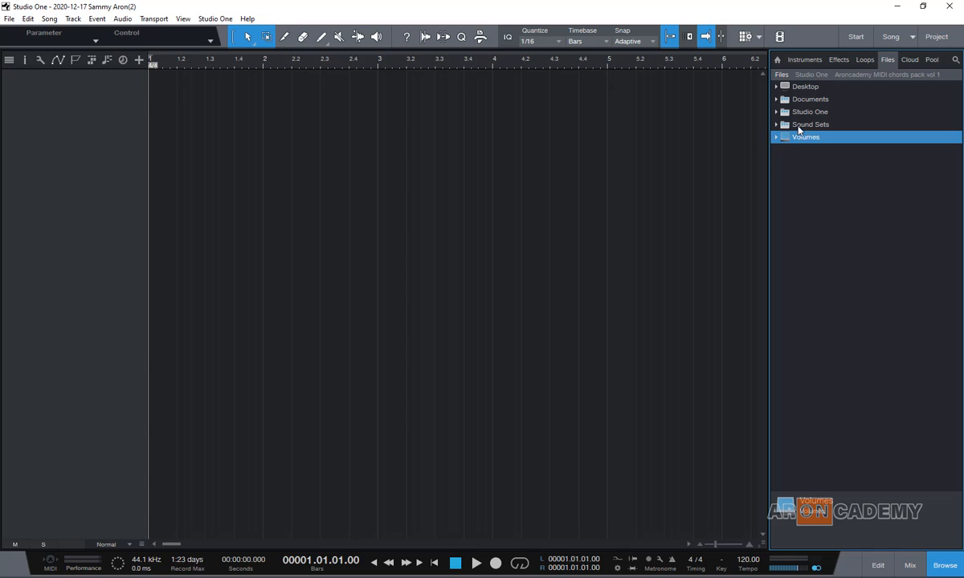
click(858, 75)
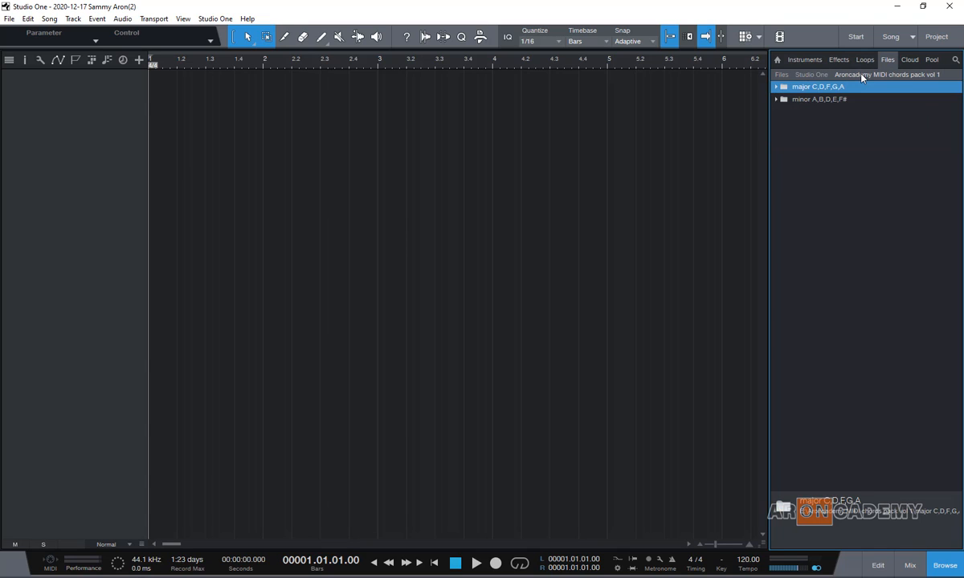
Expand the minor A,B,D,E,F# folder and its i VII VI VII progression, and select Am chord.mid.
double_click(782, 100)
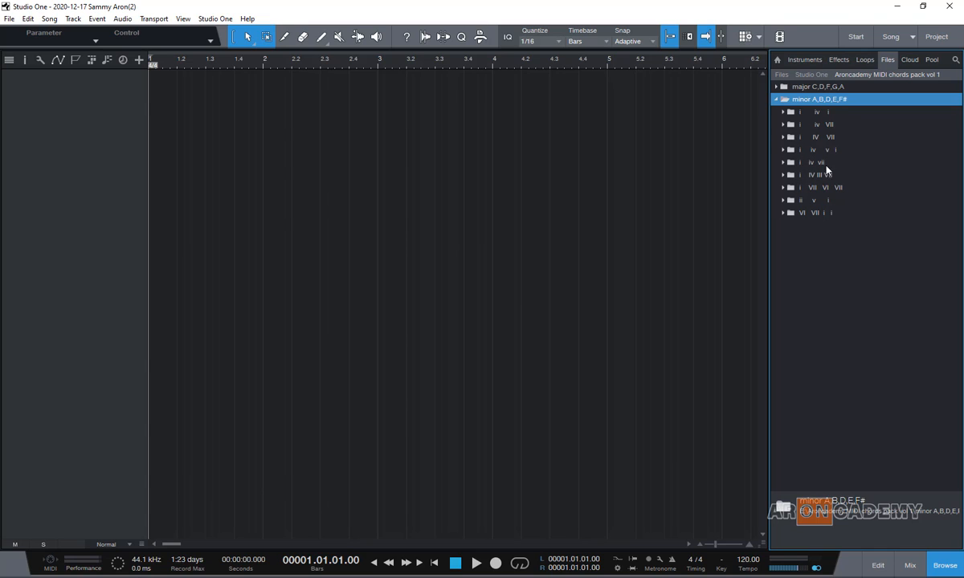
double_click(789, 187)
click(807, 203)
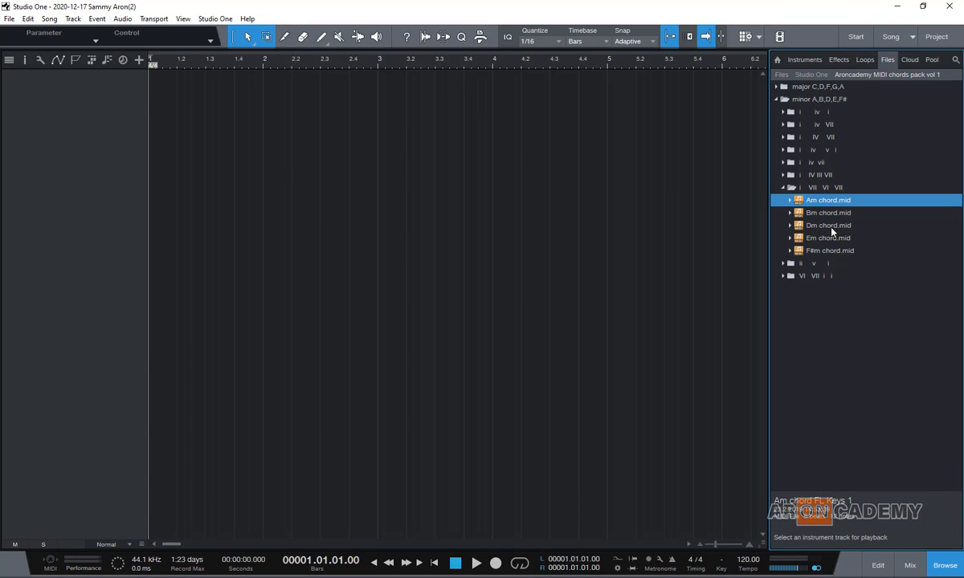
Add one track of type Instrument with the default name and no instrument assigned.
right_click(108, 101)
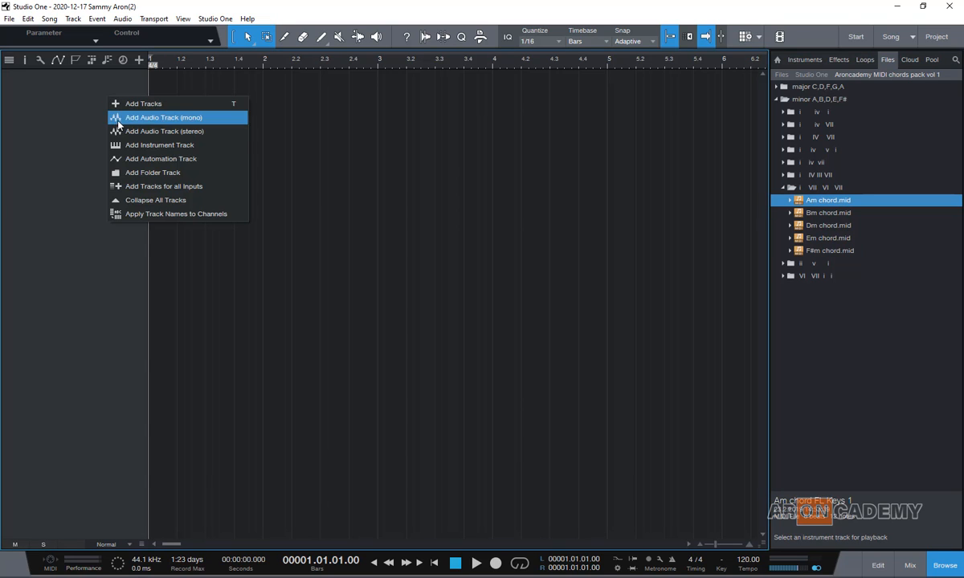
click(125, 103)
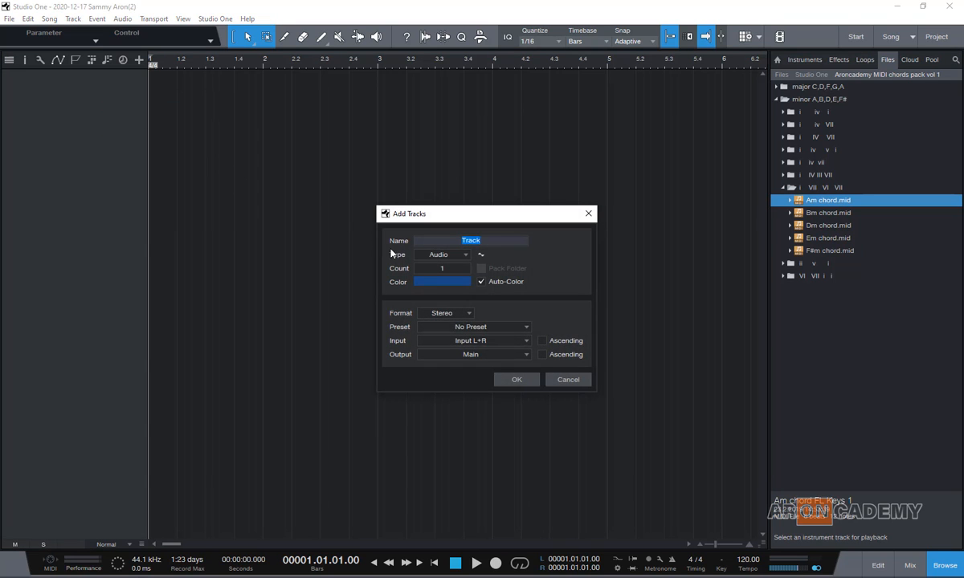
click(450, 254)
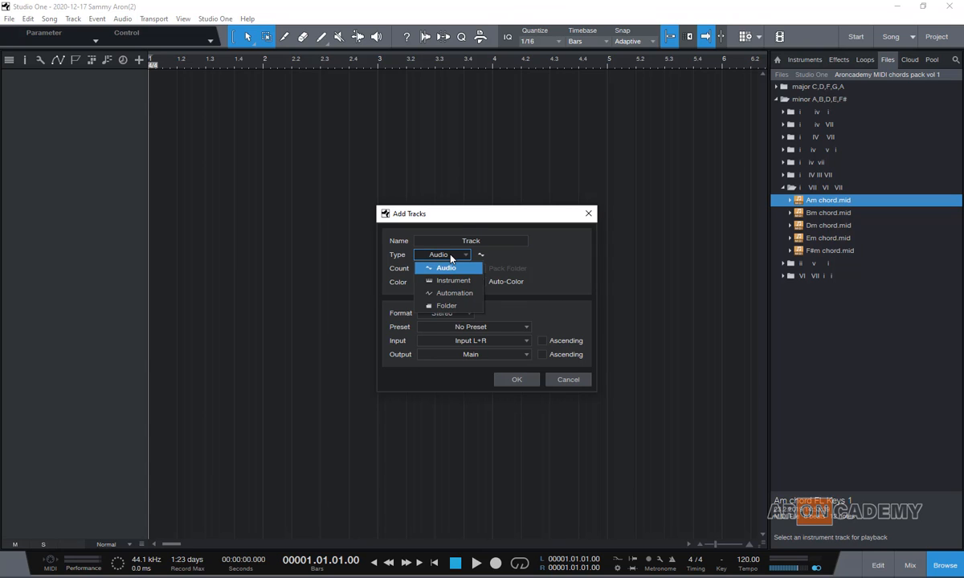
click(455, 282)
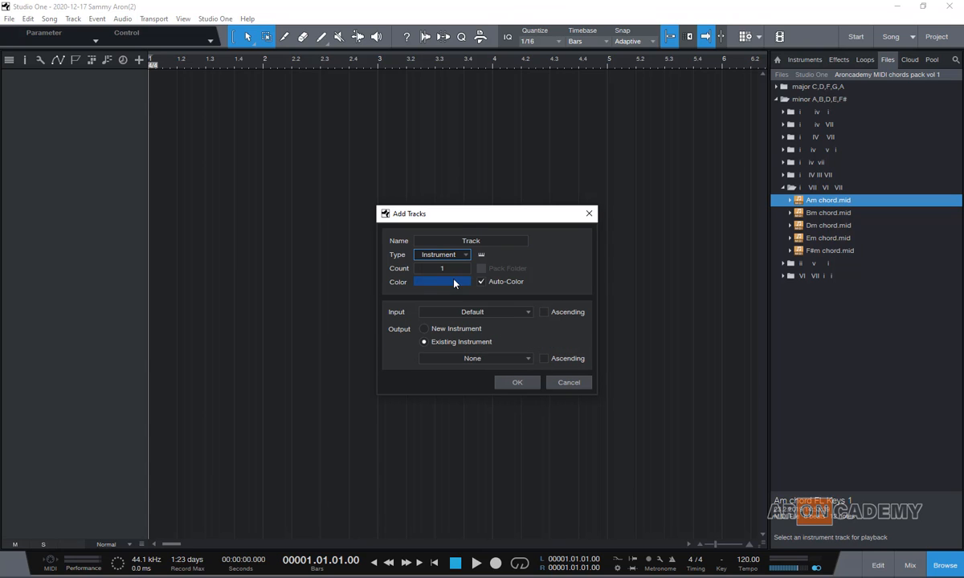
click(517, 384)
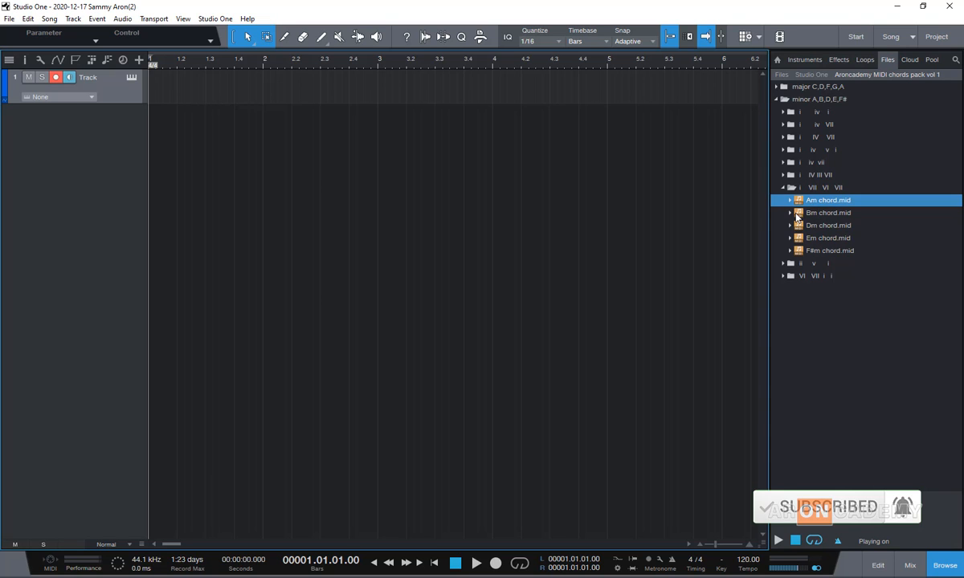
Place Am chord.mid on the instrument track at bar 1 and briefly play it back.
drag(810, 207, 176, 95)
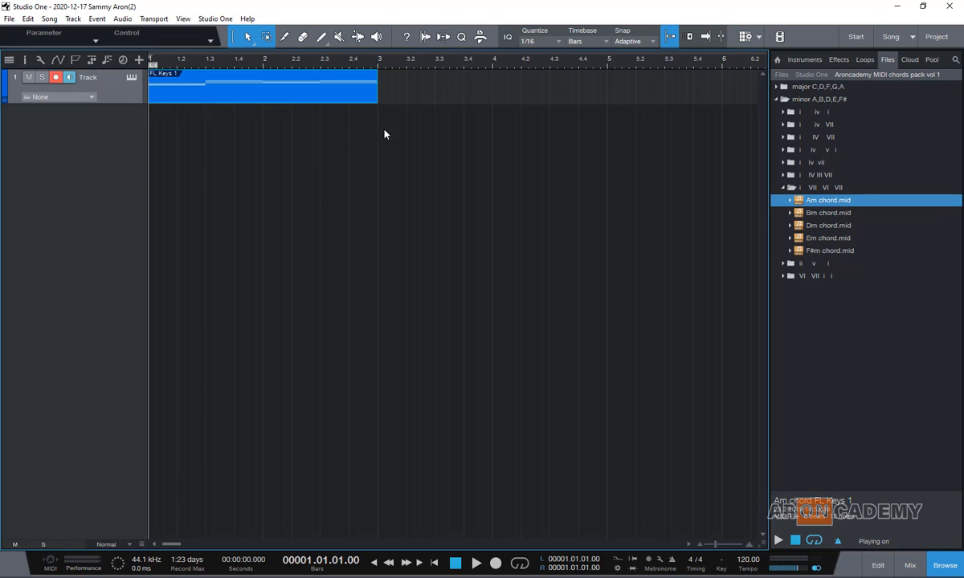
click(469, 564)
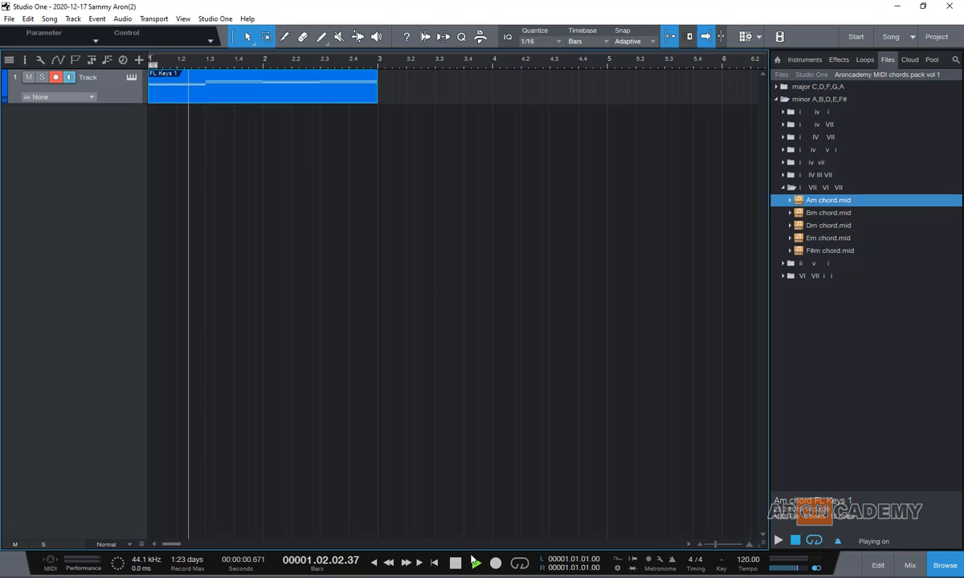
click(455, 563)
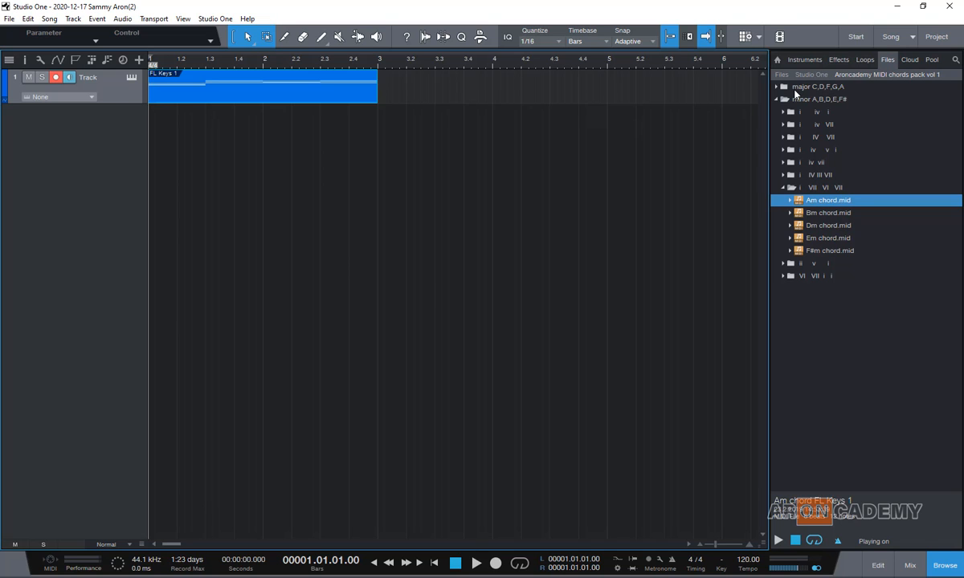
Load Lounge Lizard EP-4 from Applied Acoustics Systems onto the instrument track.
click(804, 59)
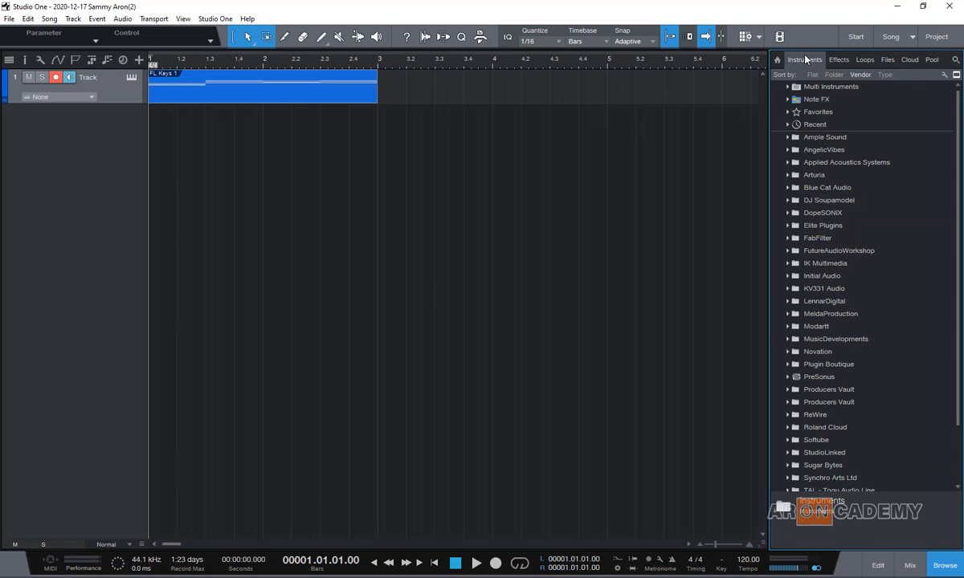
click(787, 163)
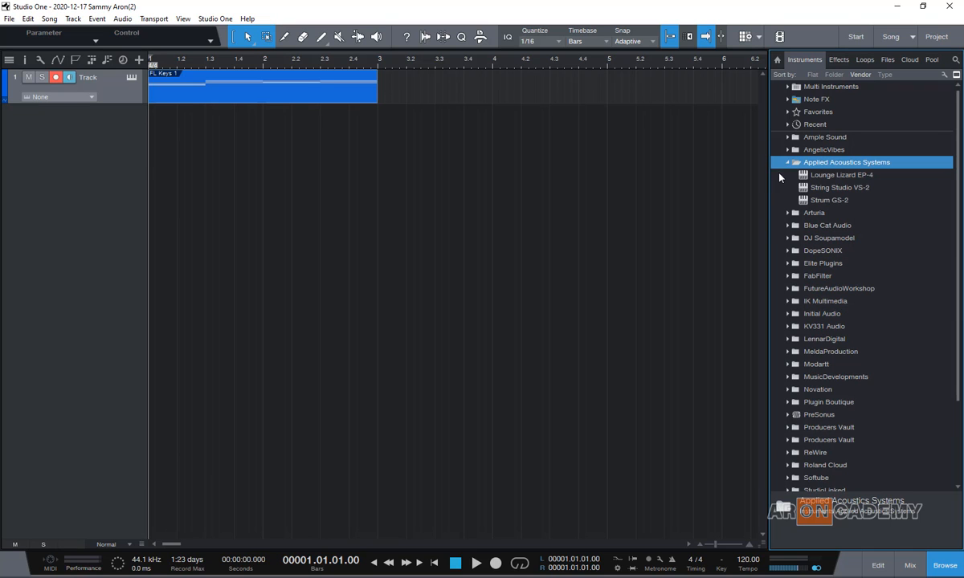
drag(840, 174, 121, 90)
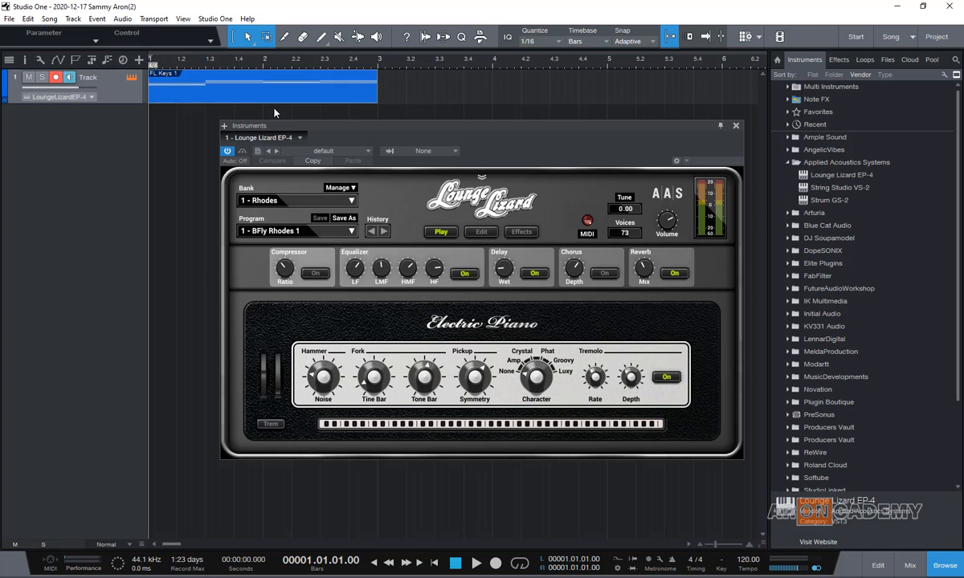
Play the chord clip twice through Lounge Lizard EP-4 to listen to it, stopping after each pass.
click(476, 565)
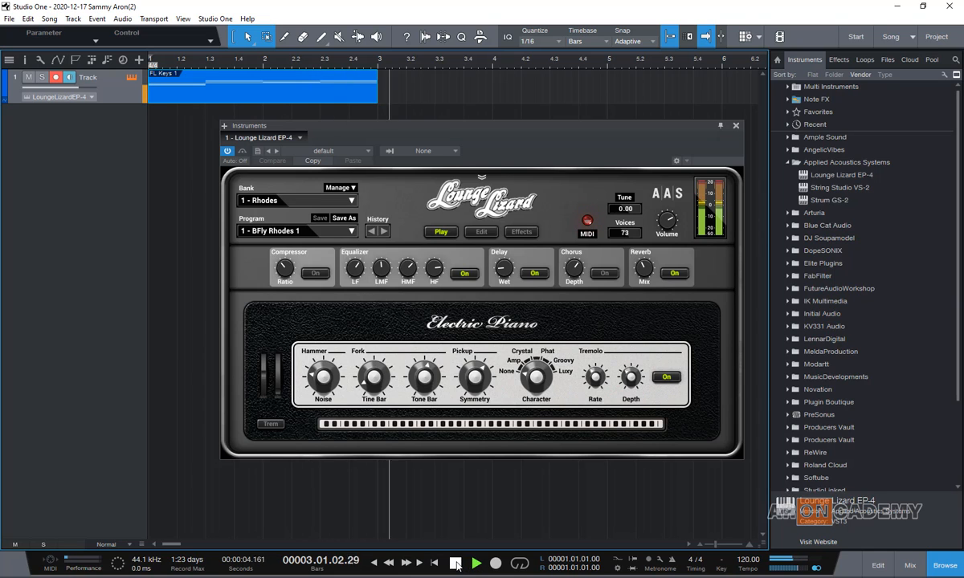
click(455, 565)
click(474, 565)
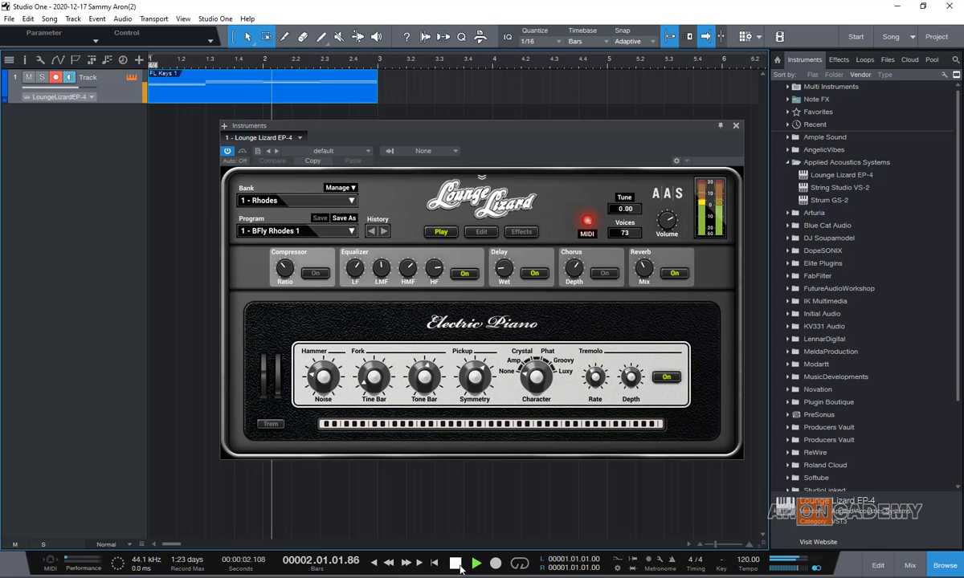
click(455, 566)
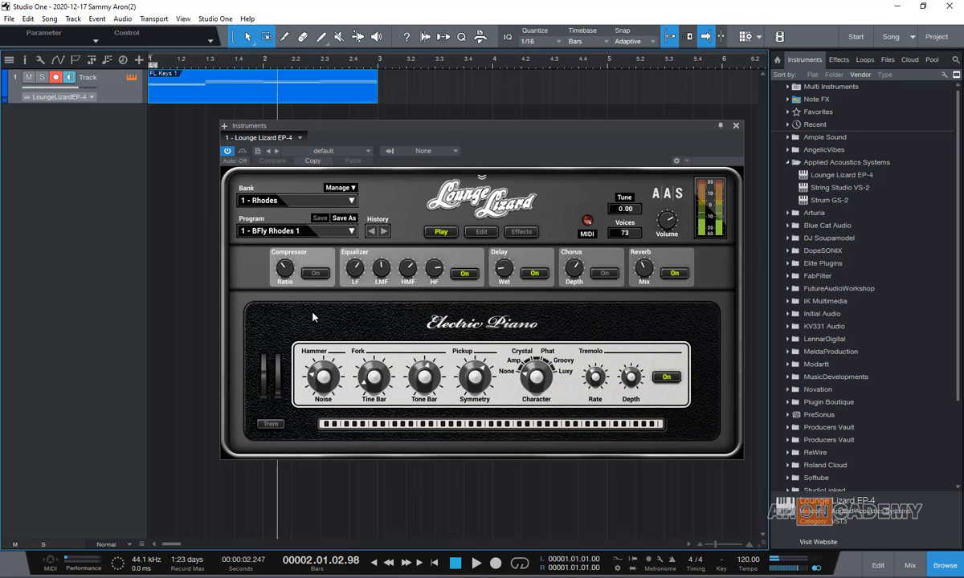